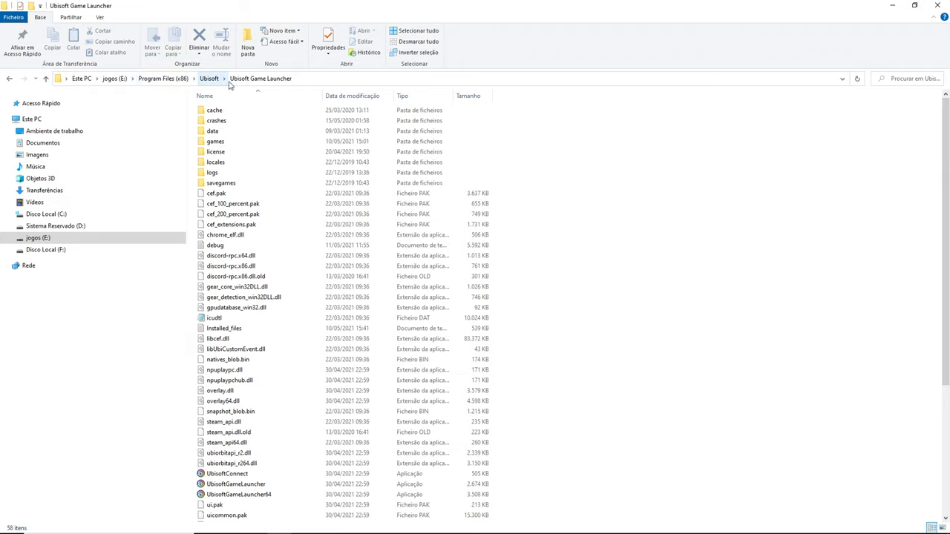
Step: Open the Tom Clancy's The Division 2 folder inside games and locate its executable files
{"action": "double_click", "coordinate": [217, 142]}
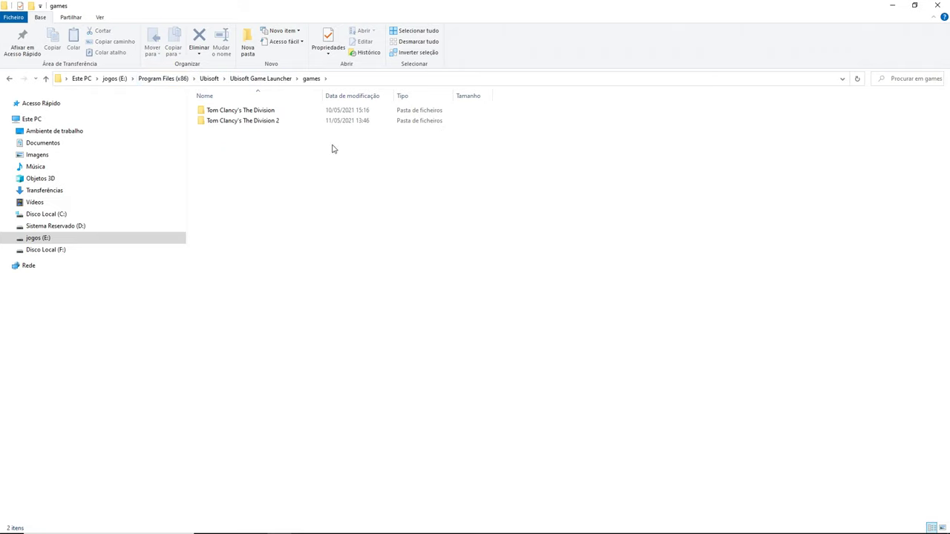
{"action": "left_click", "coordinate": [267, 111]}
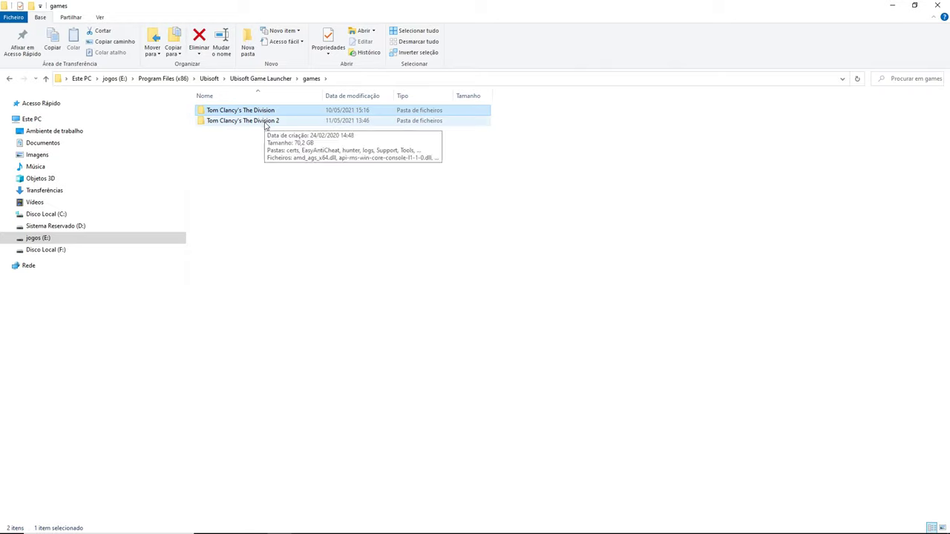
{"action": "left_click", "coordinate": [261, 124]}
{"action": "double_click", "coordinate": [262, 125]}
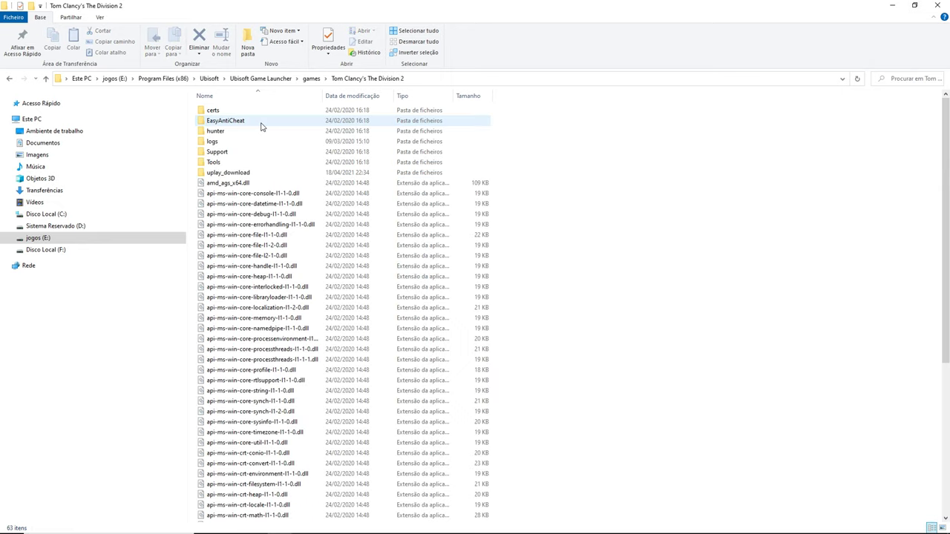
{"action": "scroll", "coordinate": [303, 334], "scroll_direction": "down", "scroll_amount": 4}
{"action": "scroll", "coordinate": [303, 334], "scroll_direction": "down", "scroll_amount": 1}
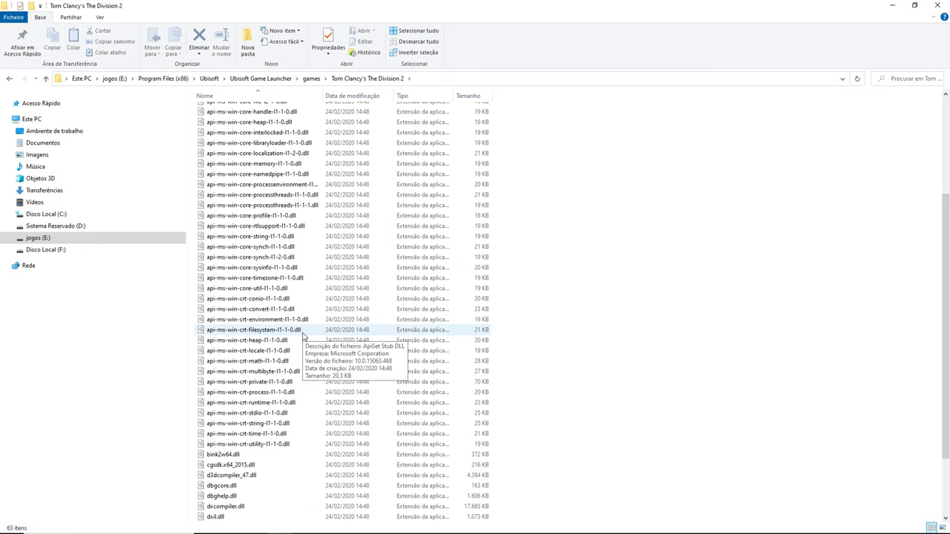
{"action": "scroll", "coordinate": [303, 336], "scroll_direction": "down", "scroll_amount": 3}
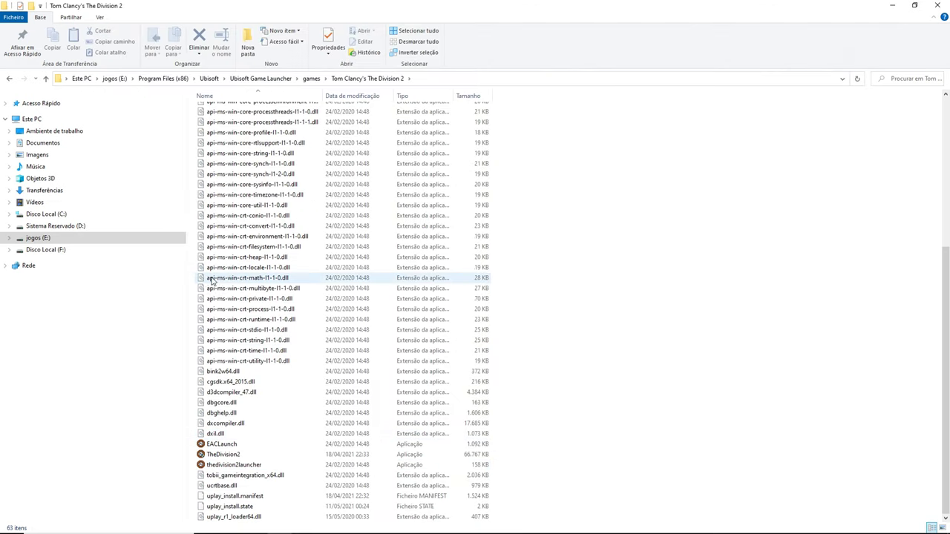
Step: Examine the three game executables: EACLaunch, TheDivision2 and thedivision2launcher
{"action": "left_click", "coordinate": [234, 447]}
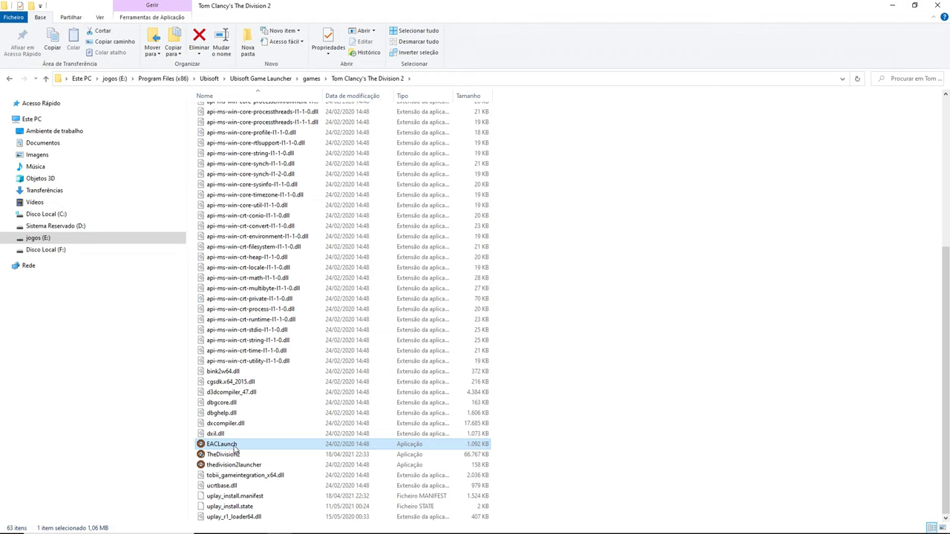
{"action": "right_click", "coordinate": [234, 448]}
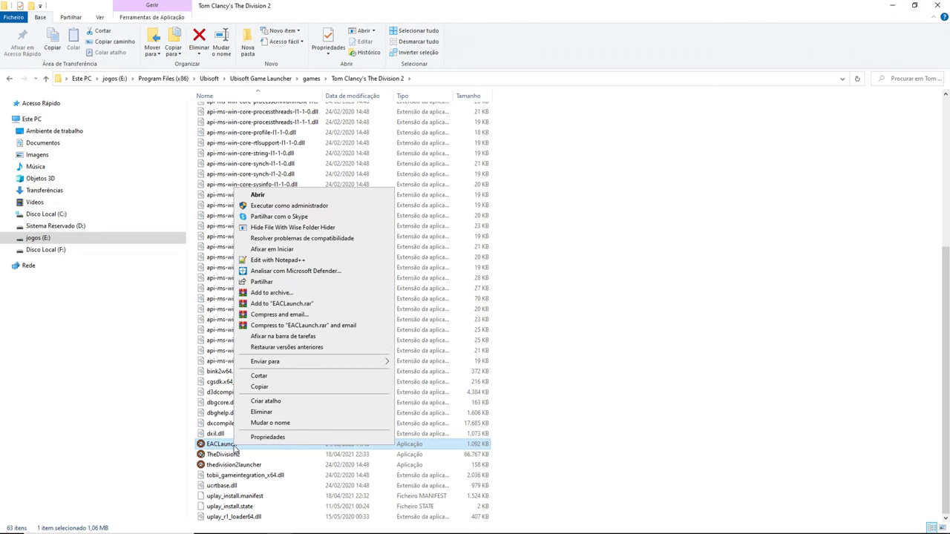
{"action": "left_click", "coordinate": [216, 455]}
{"action": "left_click", "coordinate": [221, 455]}
{"action": "left_click", "coordinate": [222, 464]}
{"action": "left_click", "coordinate": [222, 454]}
{"action": "left_click", "coordinate": [229, 444]}
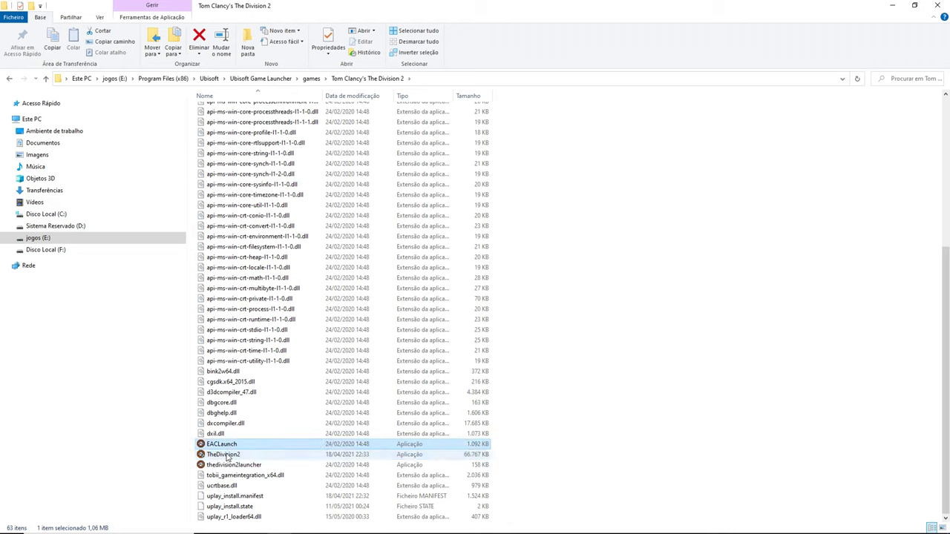
{"action": "left_click", "coordinate": [226, 455]}
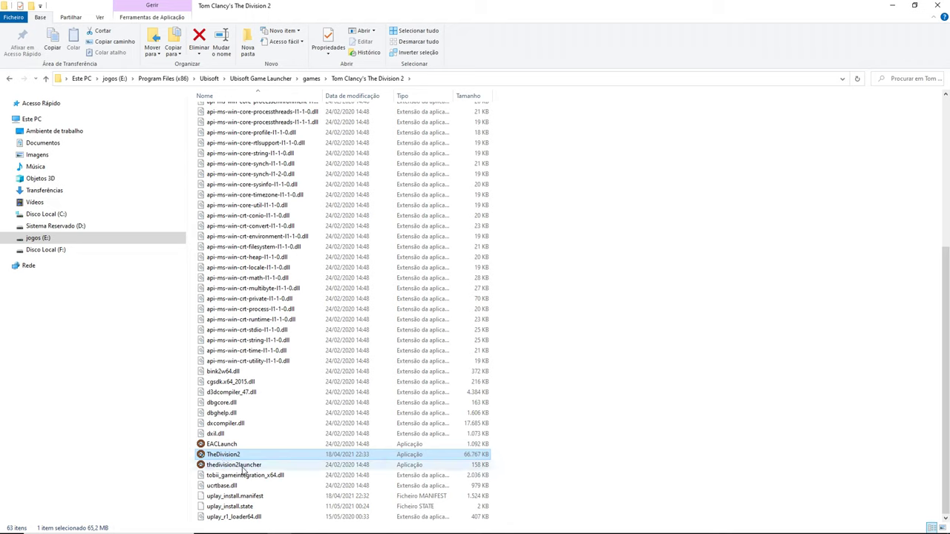
{"action": "left_click", "coordinate": [245, 466]}
Step: Override EACLaunch's high-DPI scaling behaviour with scaling performed by Aplicação, and confirm its compatibility properties
{"action": "left_click", "coordinate": [241, 446]}
{"action": "right_click", "coordinate": [241, 447]}
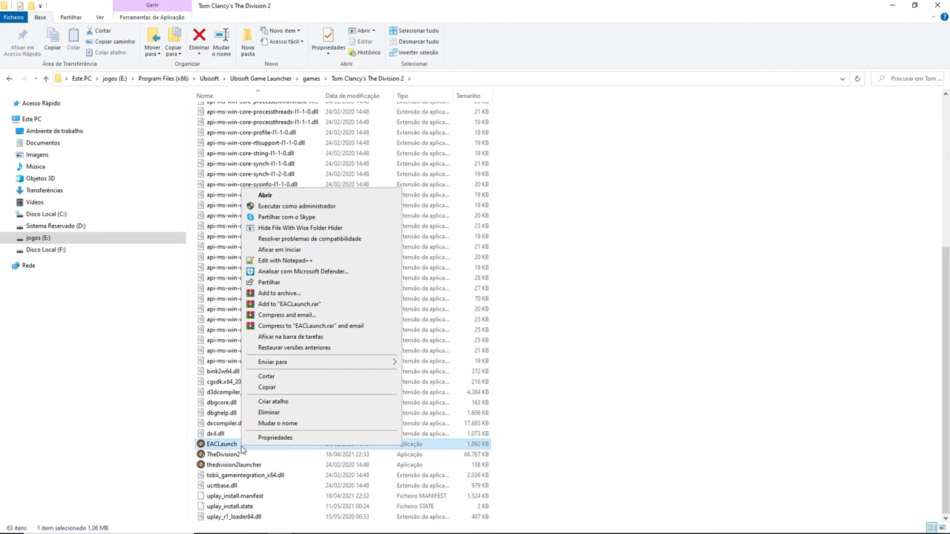
{"action": "left_click", "coordinate": [274, 438]}
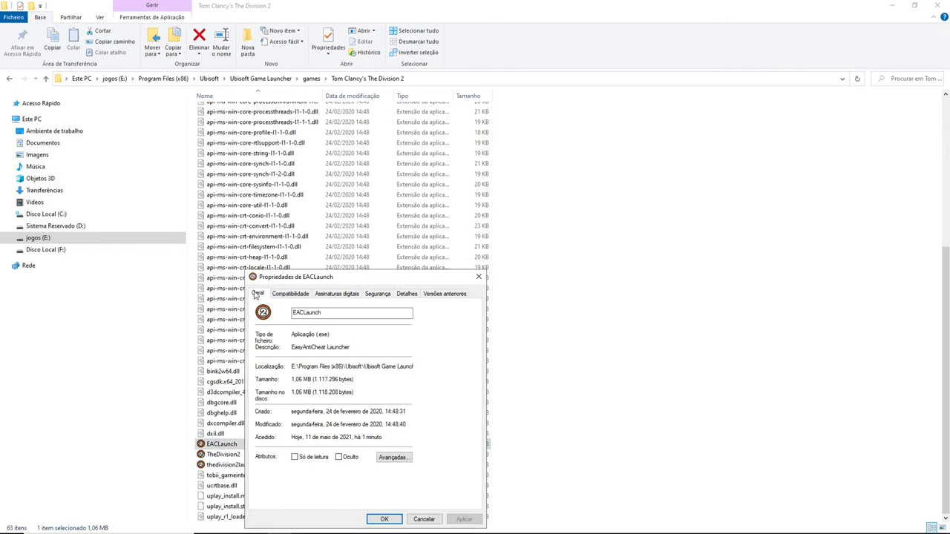
{"action": "left_click", "coordinate": [293, 297]}
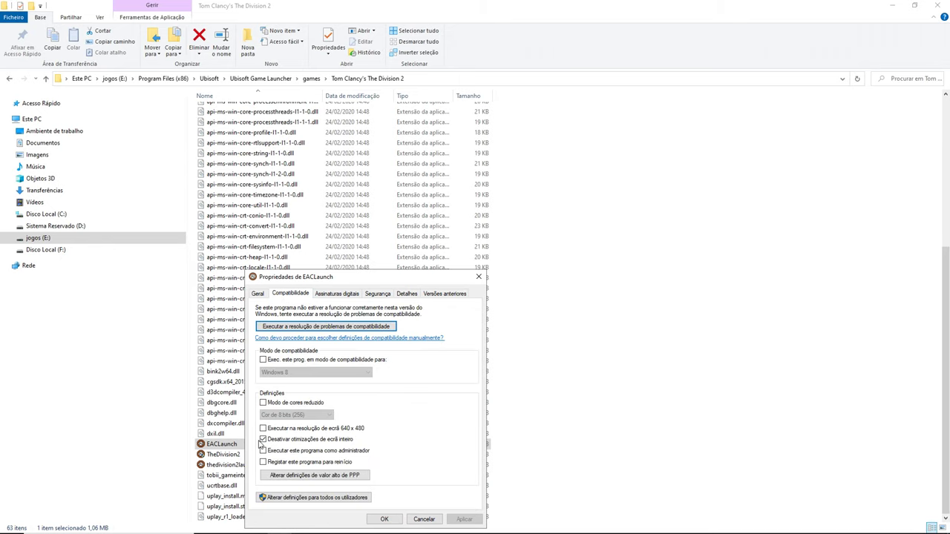
{"action": "left_click", "coordinate": [346, 479]}
{"action": "left_click", "coordinate": [291, 466]}
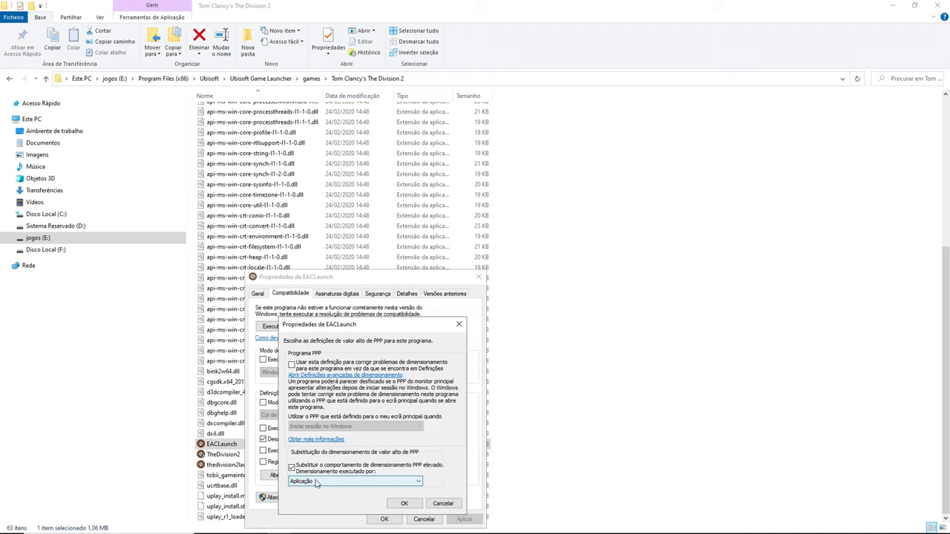
{"action": "left_click", "coordinate": [317, 482]}
{"action": "left_click", "coordinate": [308, 491]}
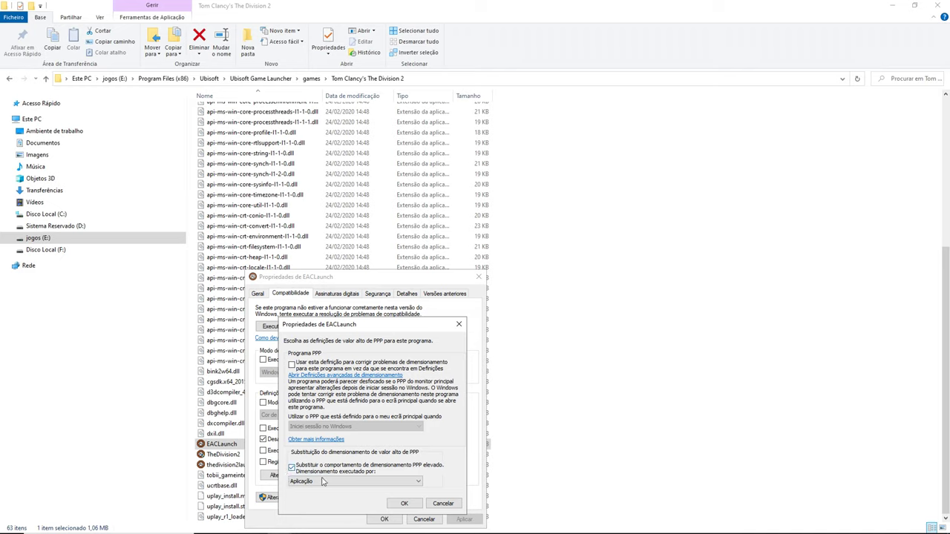
{"action": "left_click", "coordinate": [395, 504]}
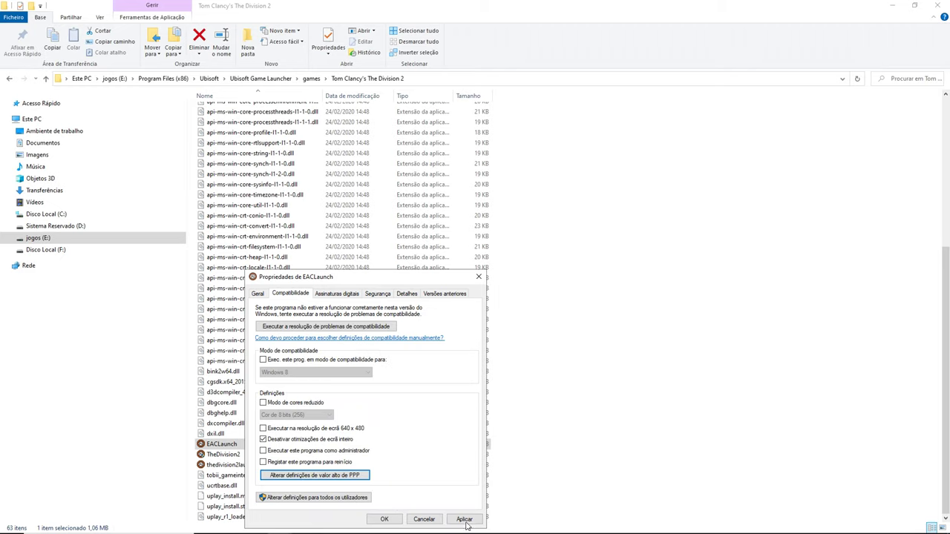
{"action": "left_click", "coordinate": [384, 519]}
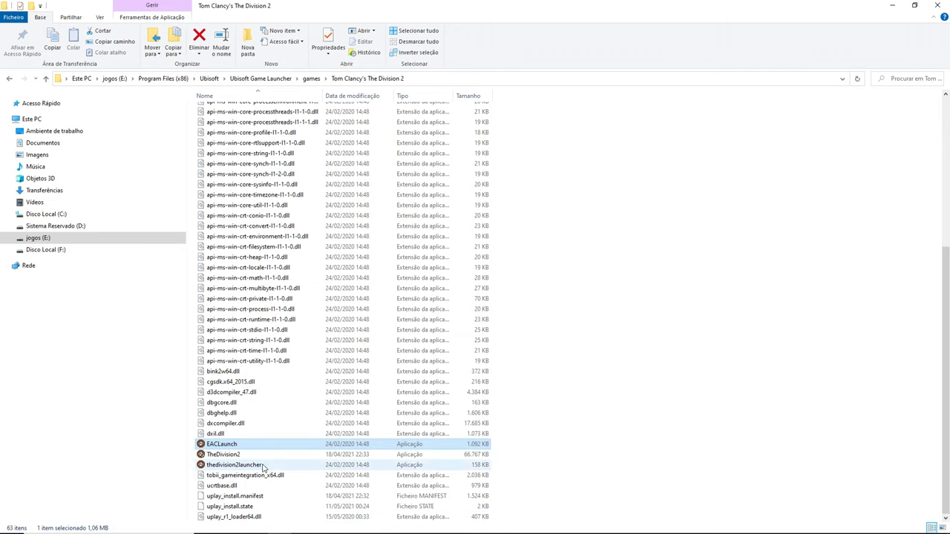
Step: Check TheDivision2's compatibility properties for disabled fullscreen optimizations and a high-DPI scaling override performed by Aplicação
{"action": "left_click", "coordinate": [232, 455]}
{"action": "right_click", "coordinate": [233, 458]}
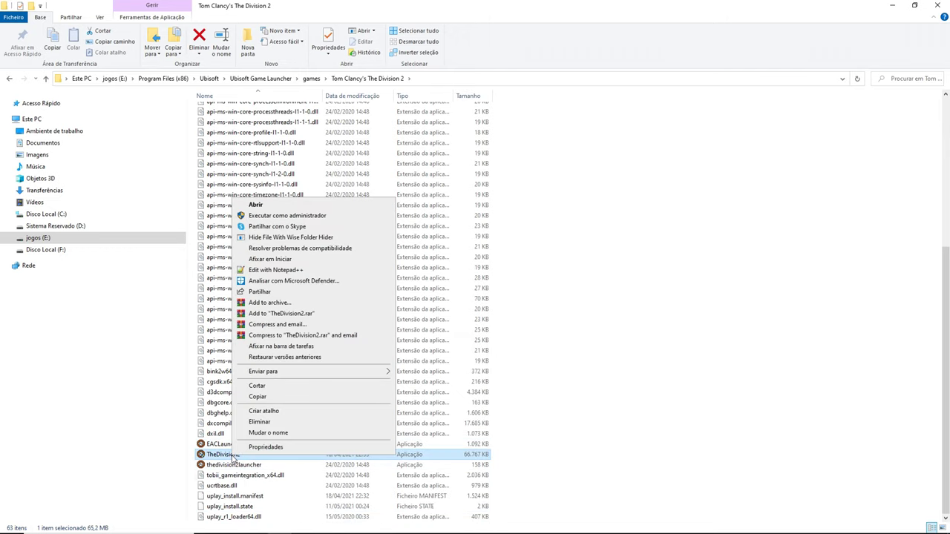
{"action": "left_click", "coordinate": [266, 448]}
{"action": "left_click", "coordinate": [281, 294]}
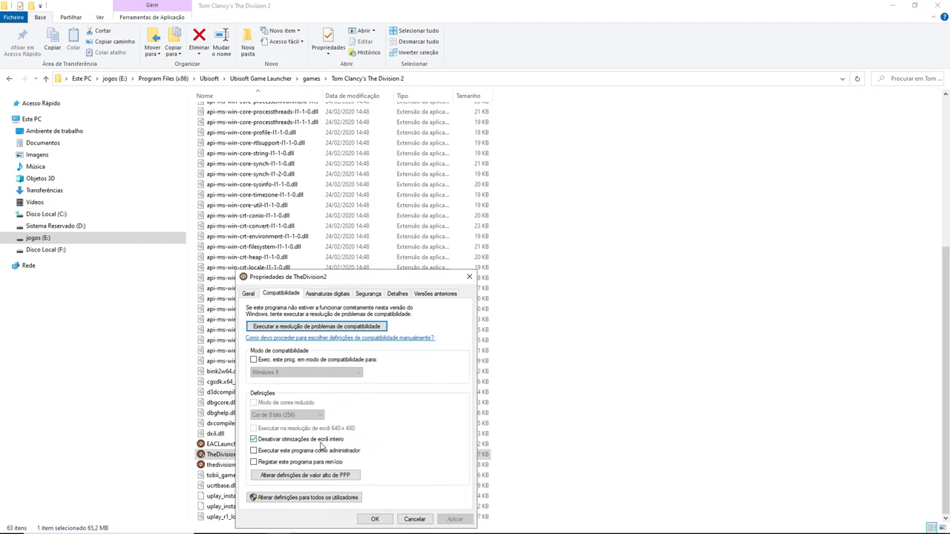
{"action": "left_click", "coordinate": [338, 478]}
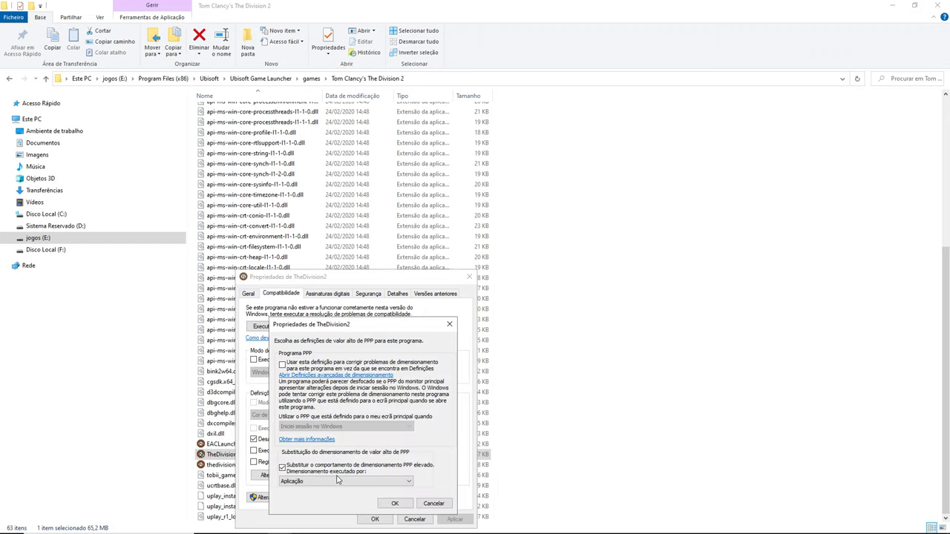
{"action": "left_click", "coordinate": [282, 468]}
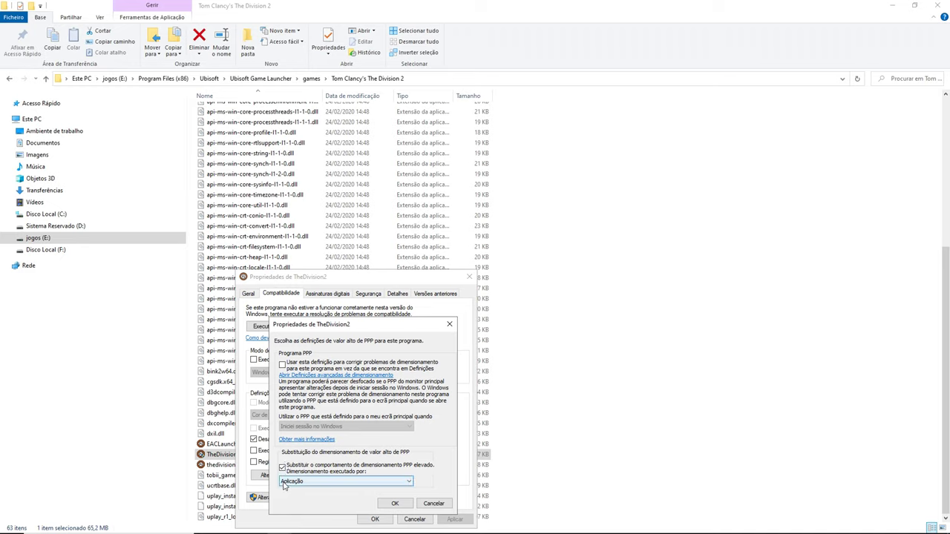
{"action": "left_click", "coordinate": [395, 504]}
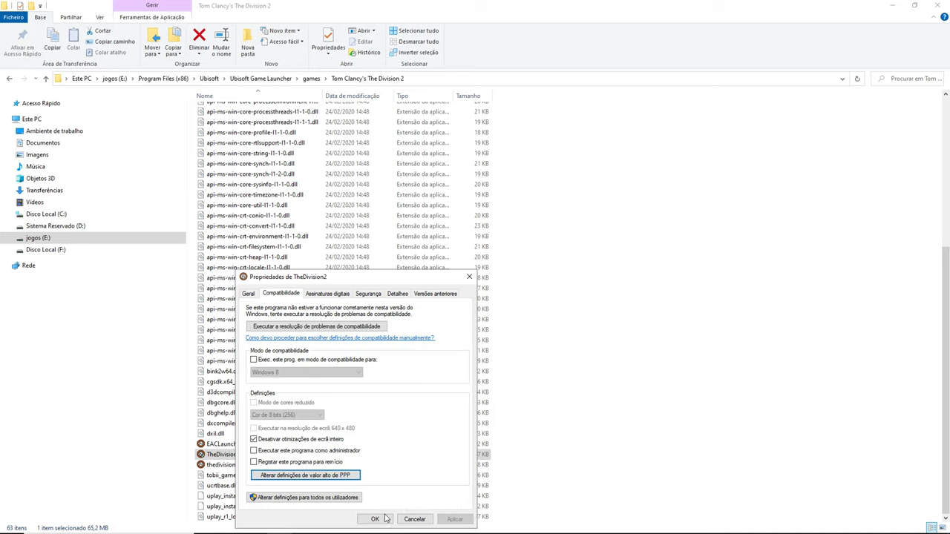
{"action": "left_click", "coordinate": [377, 520]}
Step: Check thedivision2launcher's compatibility properties for disabled fullscreen optimizations and a high-DPI scaling override performed by Aplicação
{"action": "right_click", "coordinate": [245, 467]}
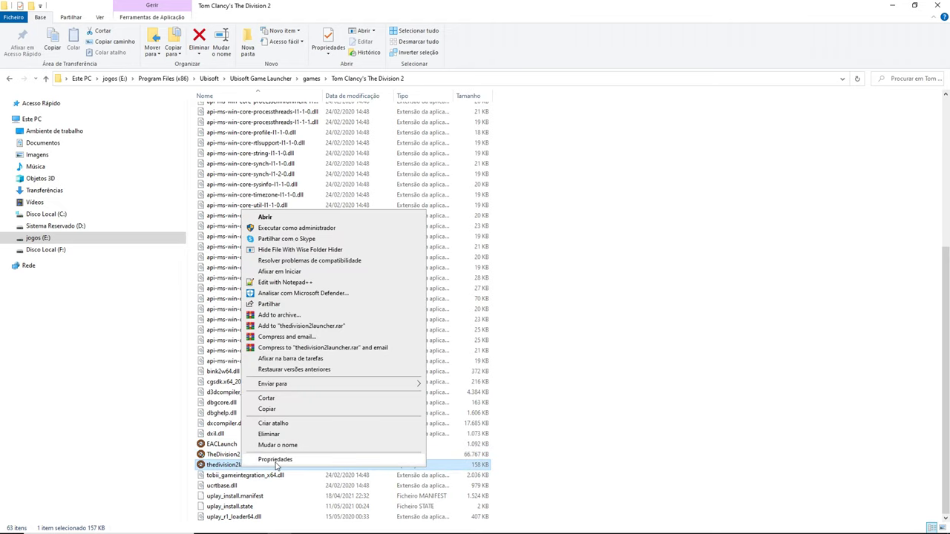
{"action": "left_click", "coordinate": [275, 460]}
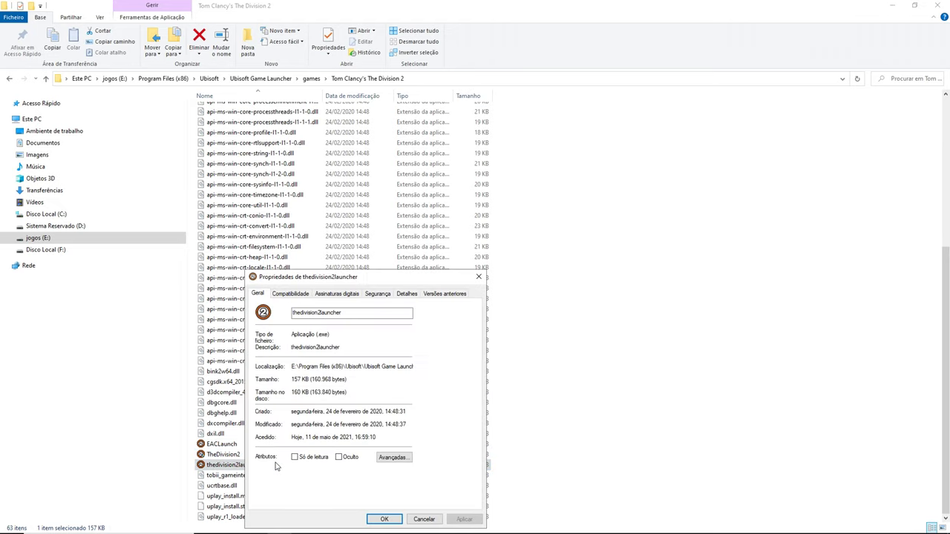
{"action": "left_click", "coordinate": [292, 295]}
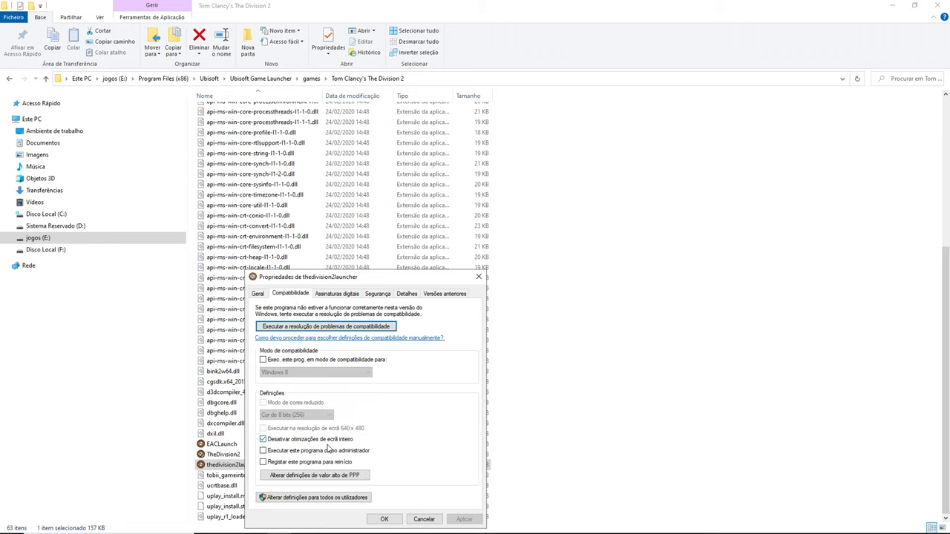
{"action": "left_click", "coordinate": [338, 476]}
{"action": "left_click", "coordinate": [356, 472]}
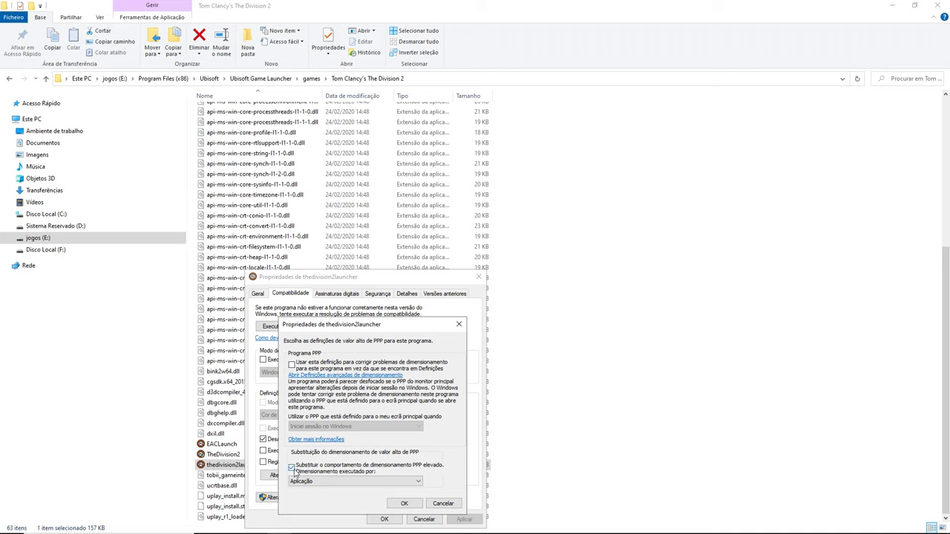
{"action": "left_click", "coordinate": [404, 504]}
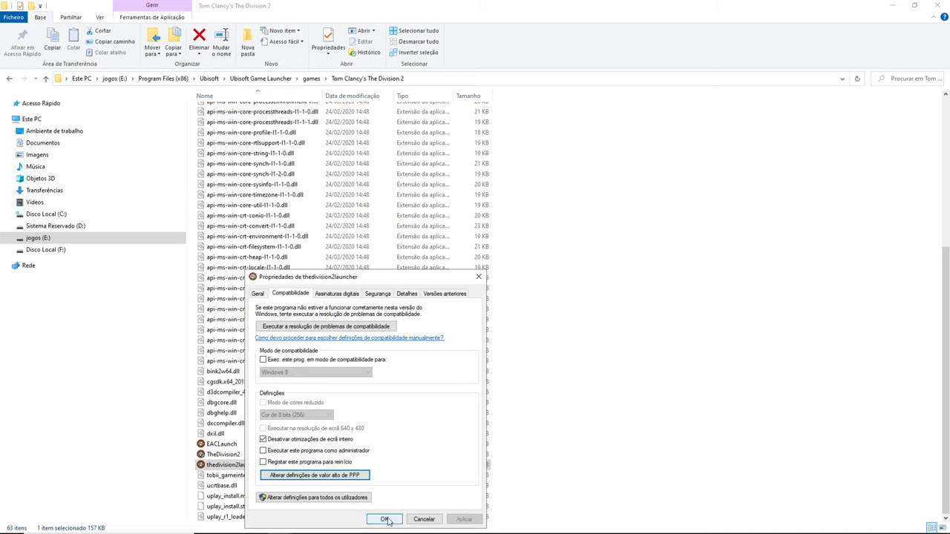
{"action": "left_click", "coordinate": [384, 519]}
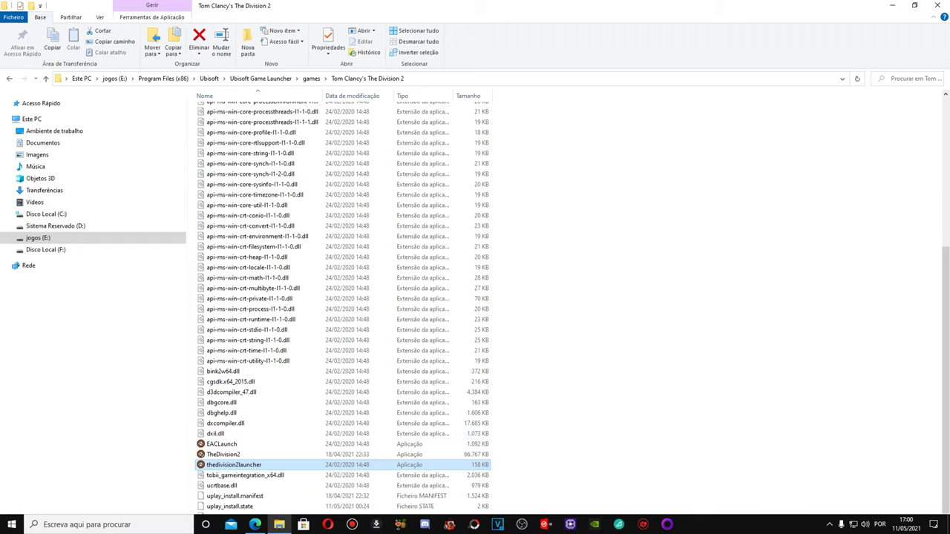
{"action": "left_click", "coordinate": [829, 524]}
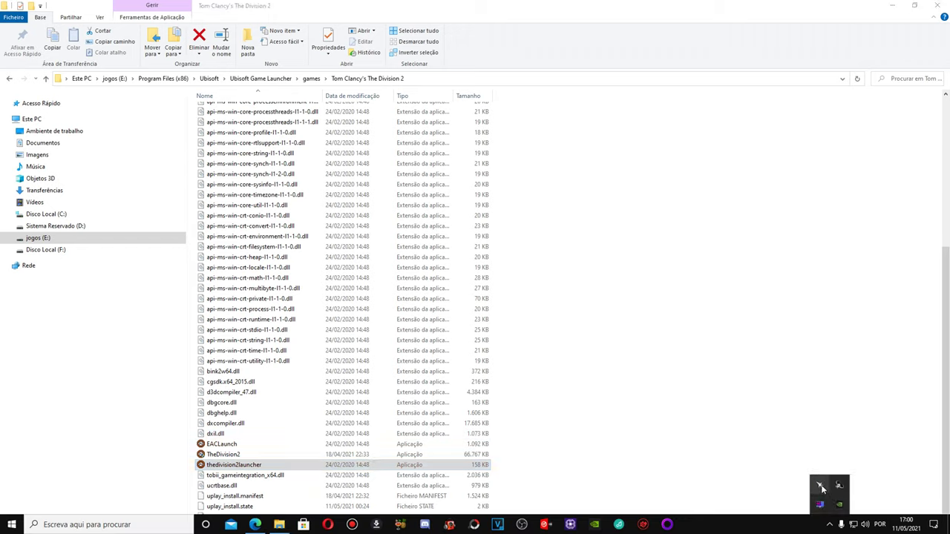
{"action": "right_click", "coordinate": [822, 488]}
{"action": "left_click", "coordinate": [842, 523]}
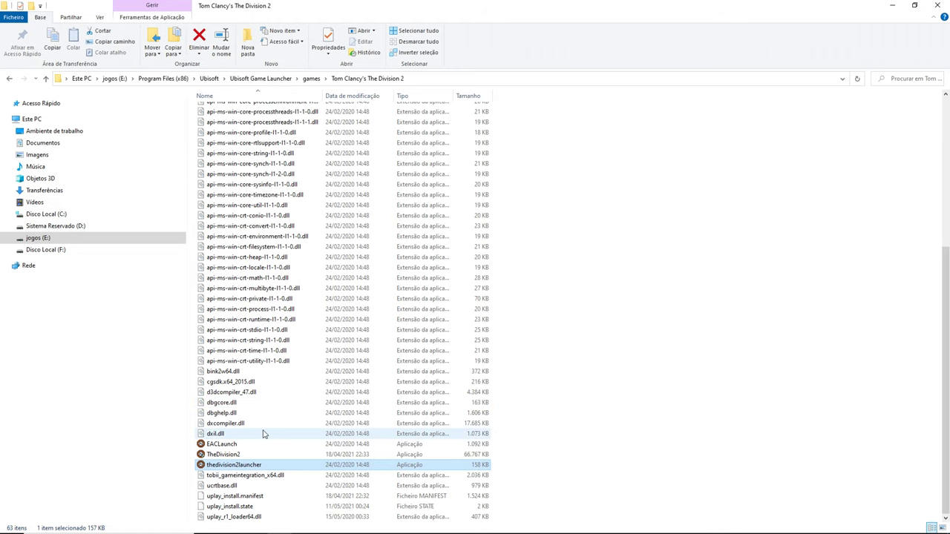
{"action": "scroll", "coordinate": [260, 449], "scroll_direction": "up", "scroll_amount": 2}
{"action": "scroll", "coordinate": [263, 438], "scroll_direction": "down", "scroll_amount": 2}
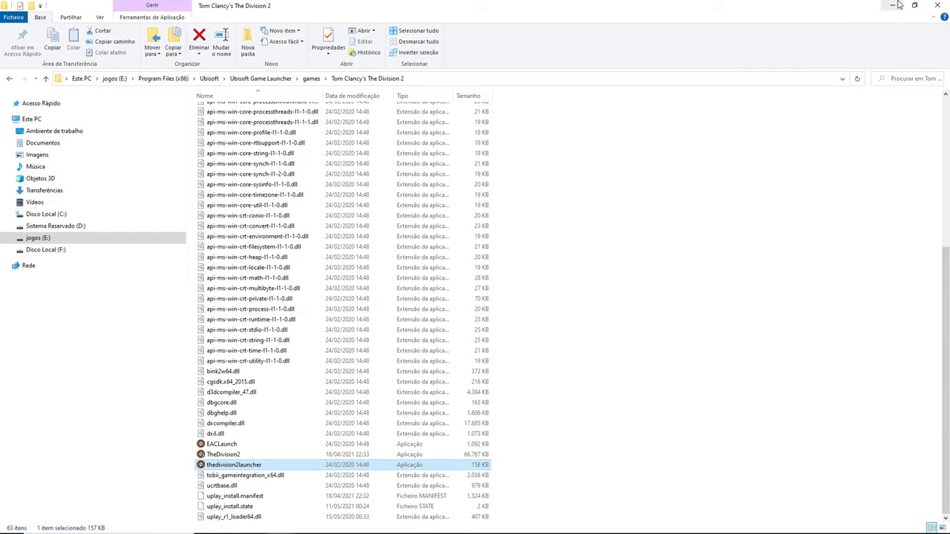
Step: Close the game folder window and review the Sobreposição no jogo setting in GeForce Experience's general settings
{"action": "left_click", "coordinate": [937, 7]}
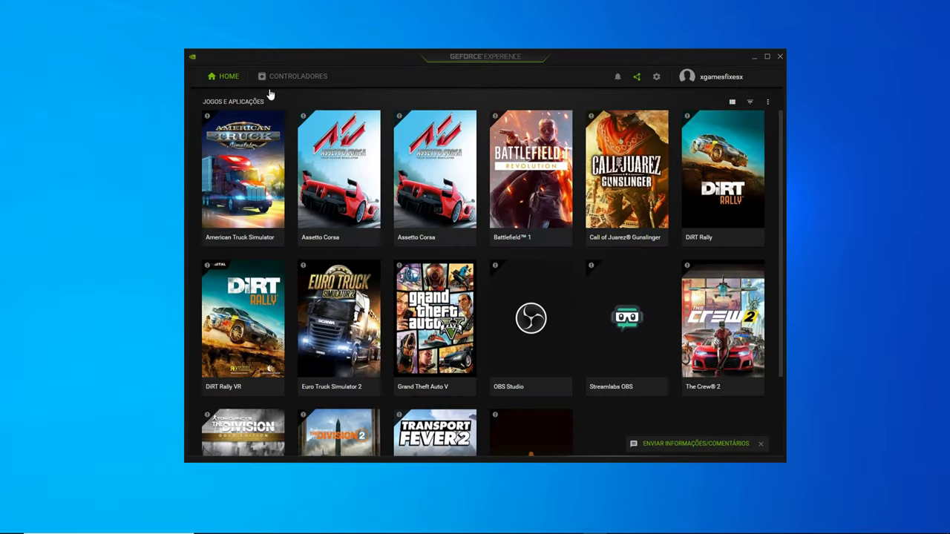
{"action": "left_click", "coordinate": [656, 77]}
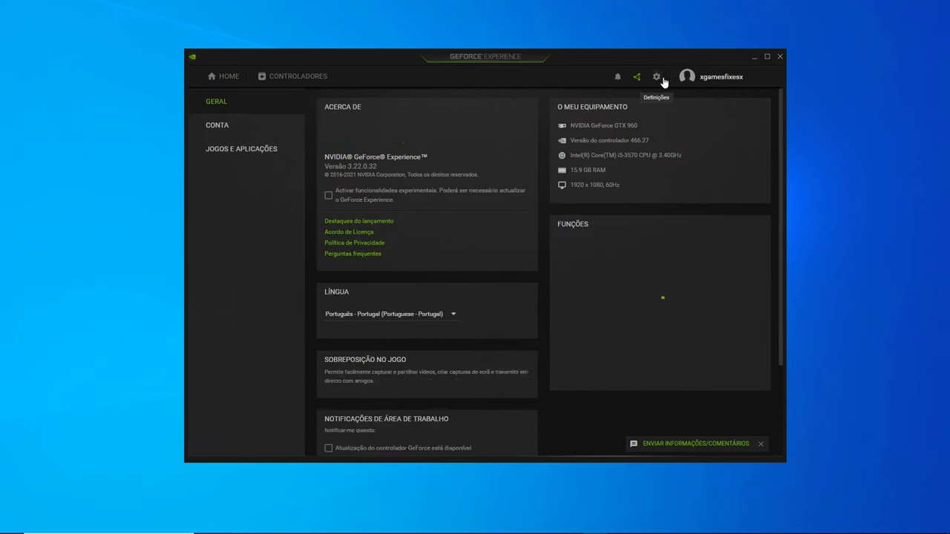
{"action": "scroll", "coordinate": [473, 336], "scroll_direction": "down", "scroll_amount": 2}
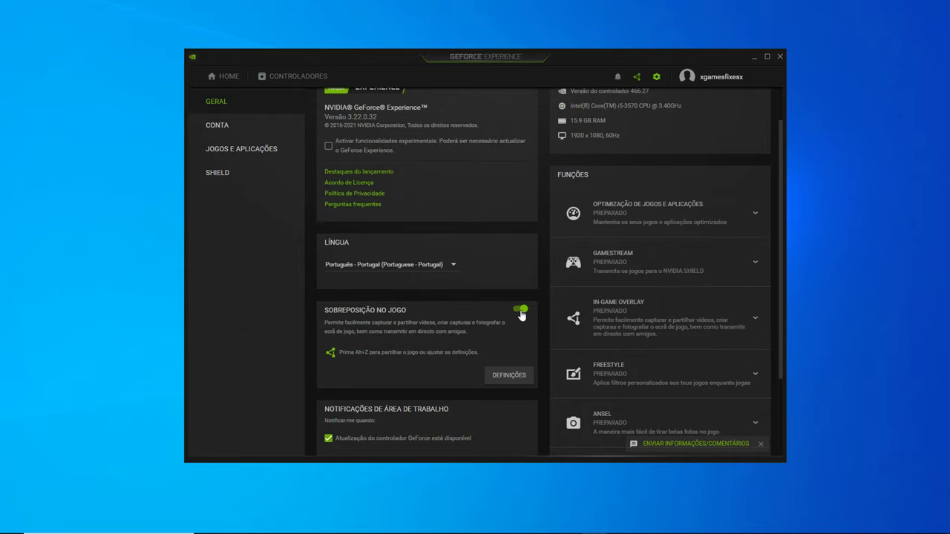
{"action": "left_click", "coordinate": [780, 57]}
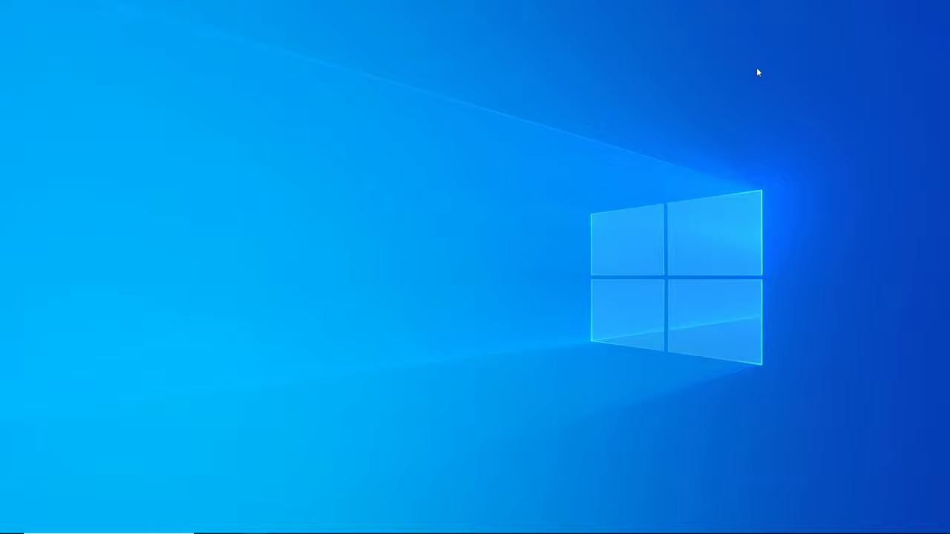
Step: Switch to the NVIDIA Control Panel and review the program-specific 3D settings for Tom Clancy's The Division 2
{"action": "right_click", "coordinate": [509, 265]}
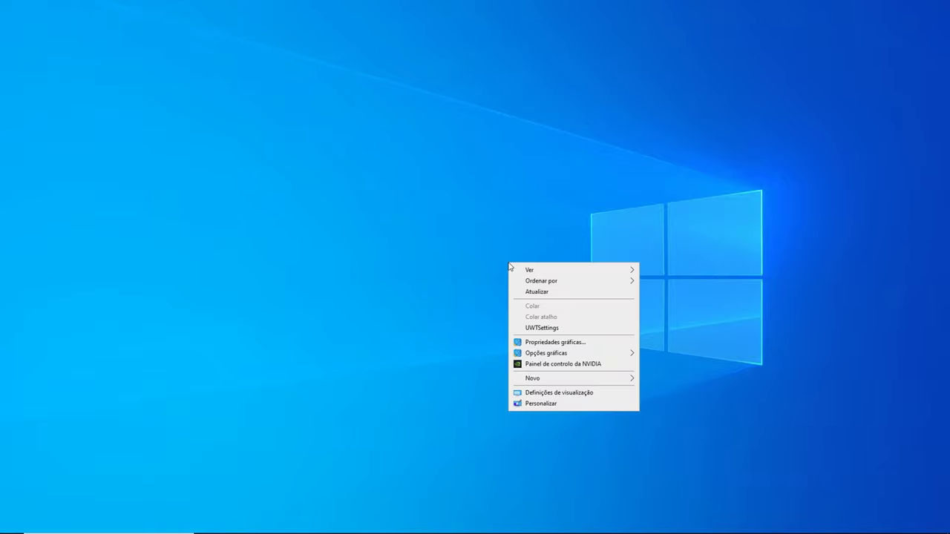
{"action": "left_click", "coordinate": [556, 364]}
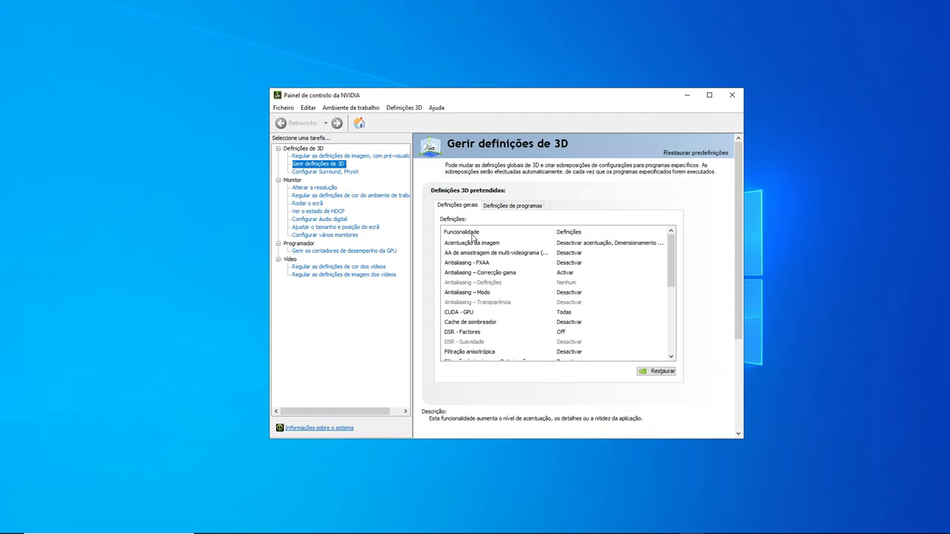
{"action": "left_click", "coordinate": [506, 206]}
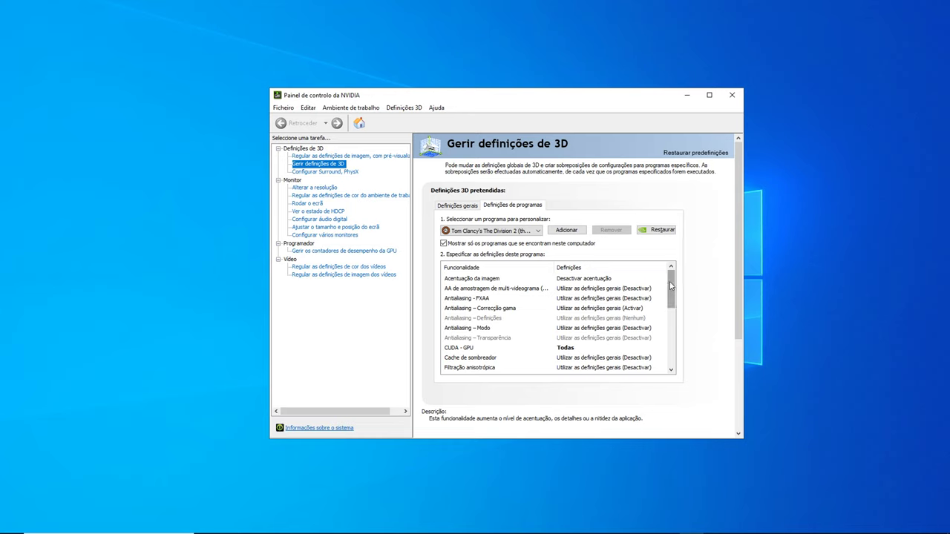
{"action": "left_click_drag", "start_coordinate": [670, 286], "coordinate": [670, 310]}
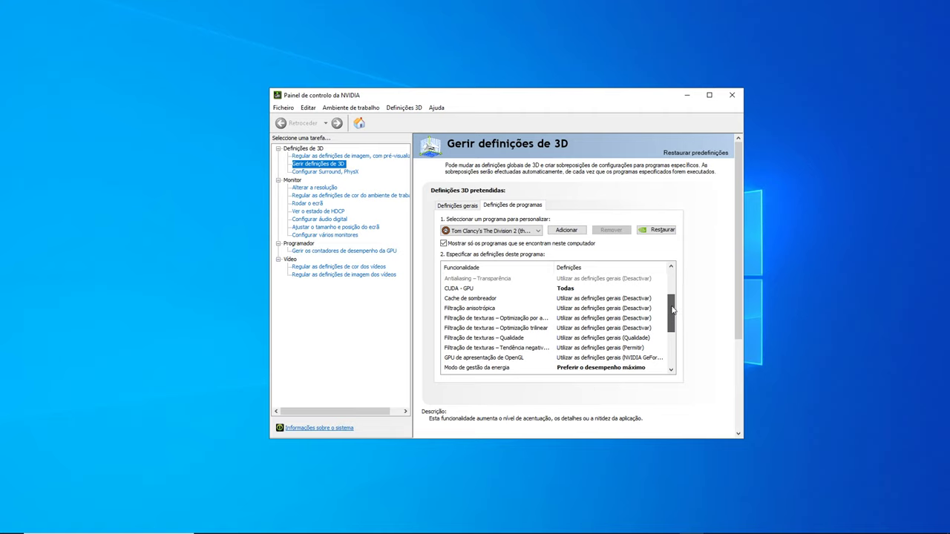
{"action": "left_click_drag", "start_coordinate": [672, 311], "coordinate": [673, 314]}
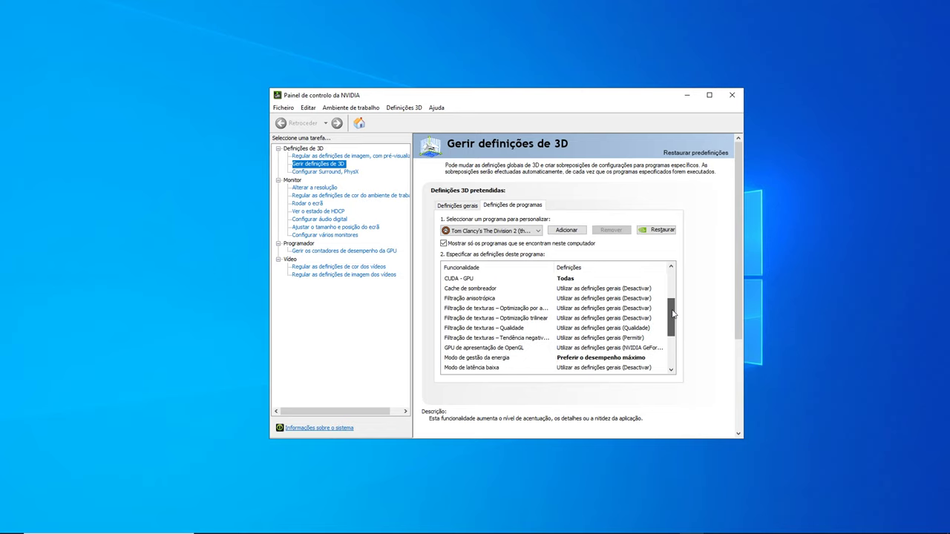
{"action": "left_click_drag", "start_coordinate": [673, 314], "coordinate": [674, 318]}
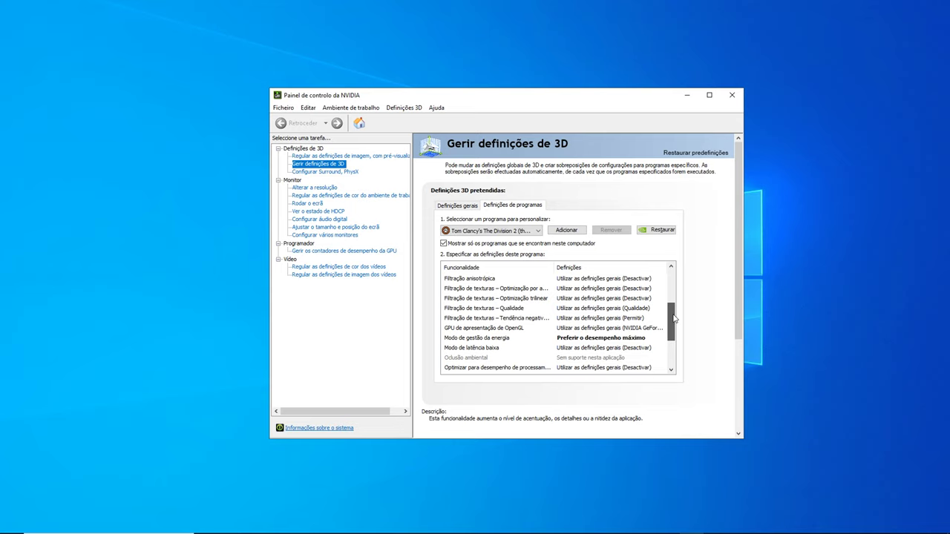
{"action": "left_click_drag", "start_coordinate": [674, 319], "coordinate": [674, 344]}
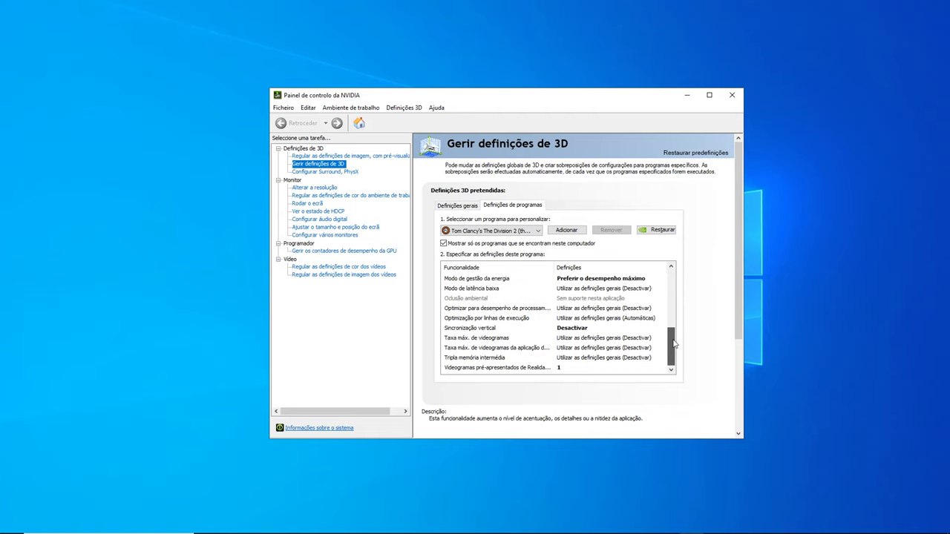
Step: Review the Surround and PhysX configuration and the monitor pages for resolution, desktop colour, rotation, HDCP, digital audio, screen size and multiple monitors
{"action": "left_click", "coordinate": [339, 173]}
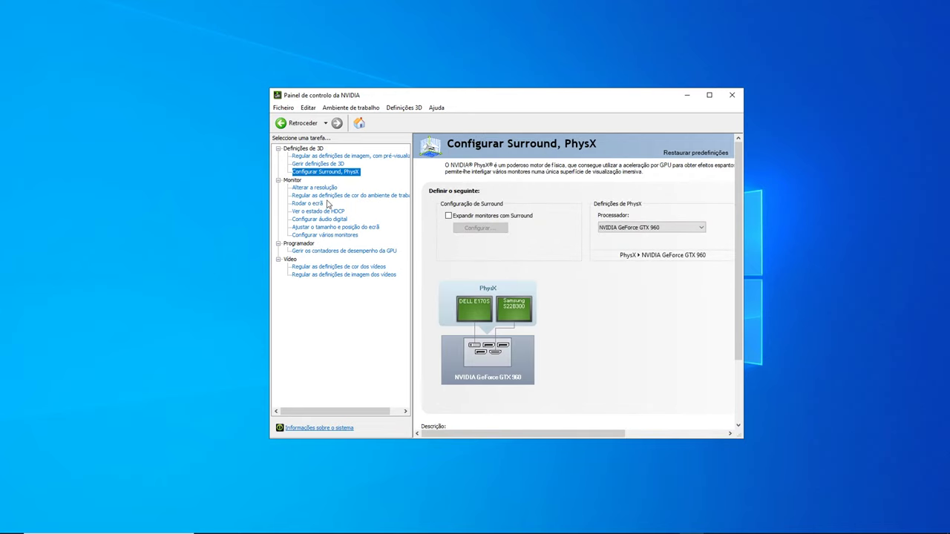
{"action": "left_click", "coordinate": [324, 189]}
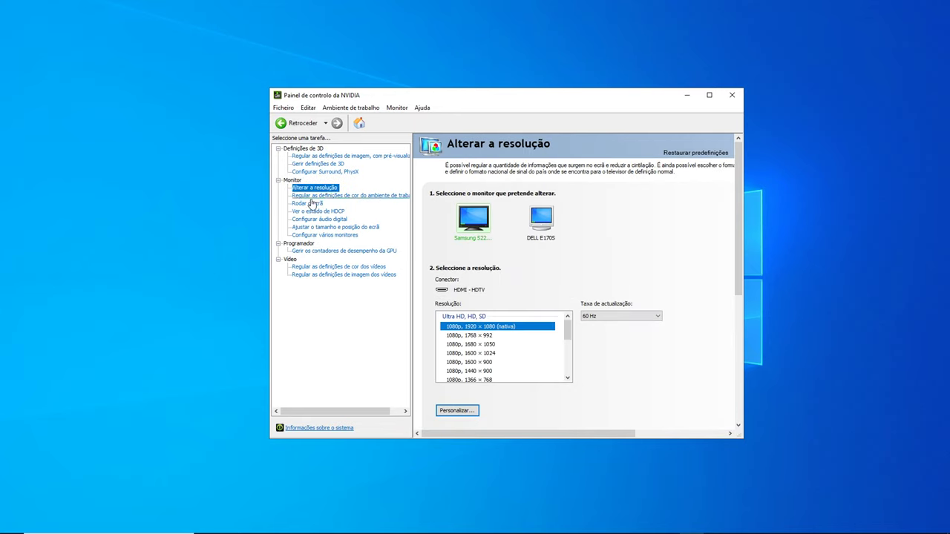
{"action": "left_click", "coordinate": [319, 197]}
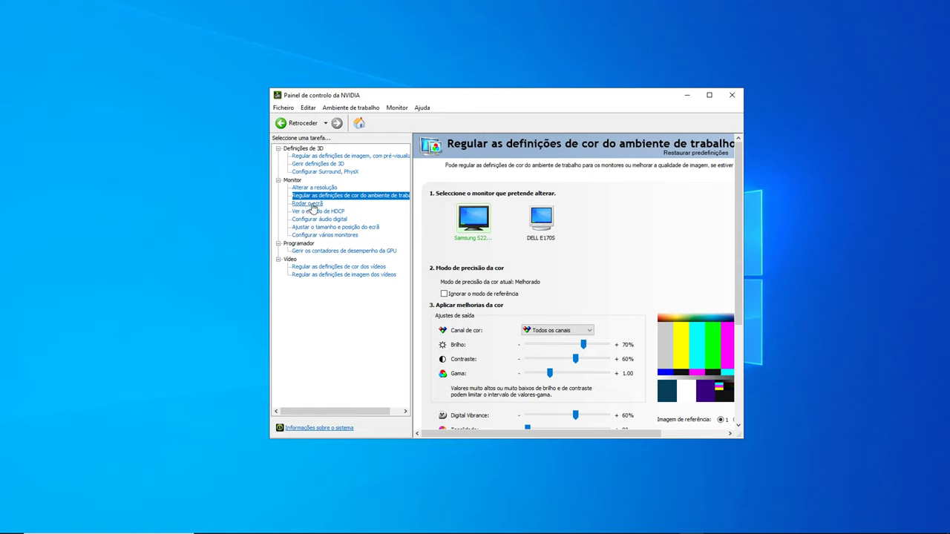
{"action": "left_click", "coordinate": [310, 204]}
{"action": "left_click", "coordinate": [315, 211]}
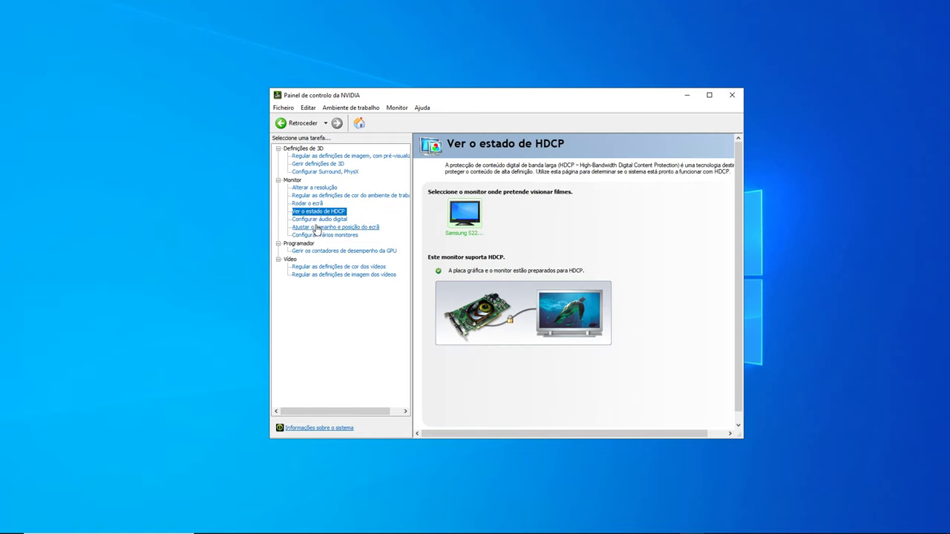
{"action": "left_click", "coordinate": [317, 228]}
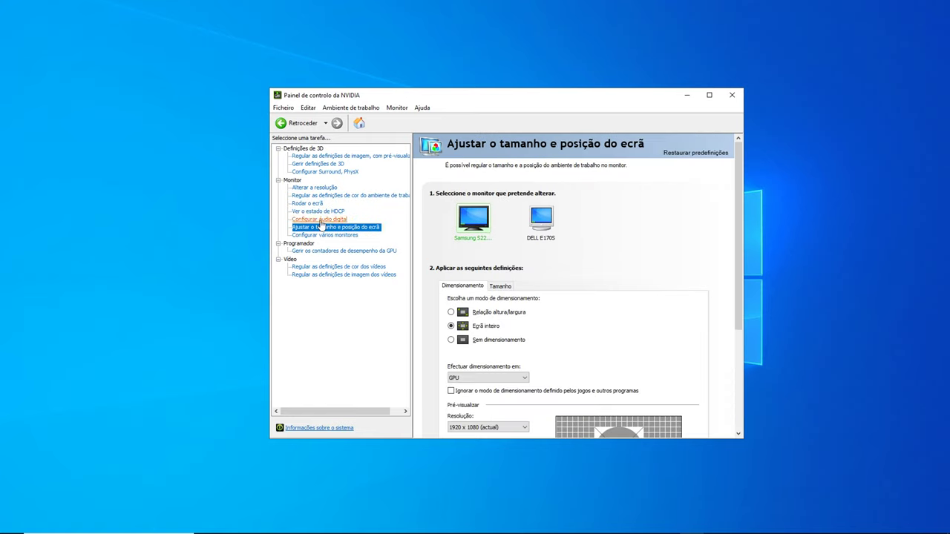
{"action": "left_click", "coordinate": [319, 220]}
{"action": "left_click", "coordinate": [330, 234]}
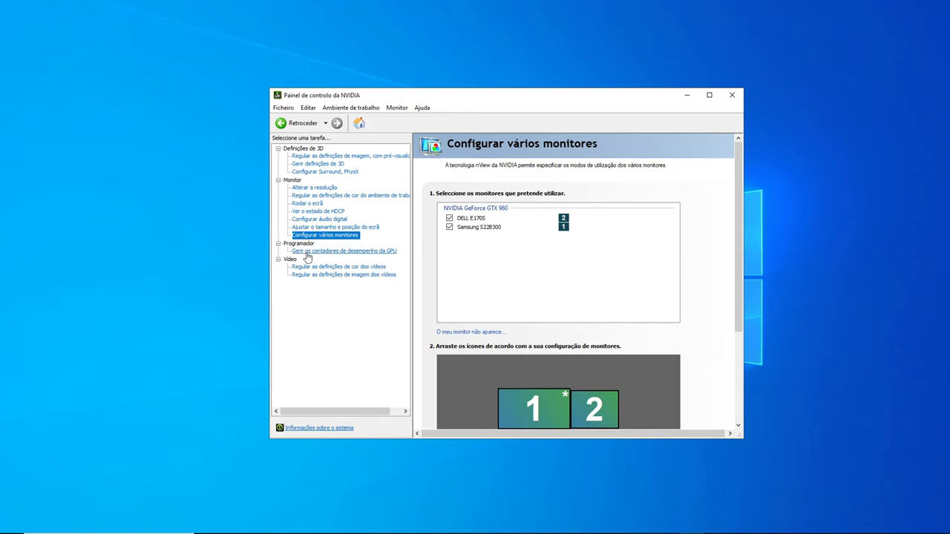
Step: Try the image setting Utilizar as minhas preferências with the emphasis at Desempenho
{"action": "left_click", "coordinate": [322, 156]}
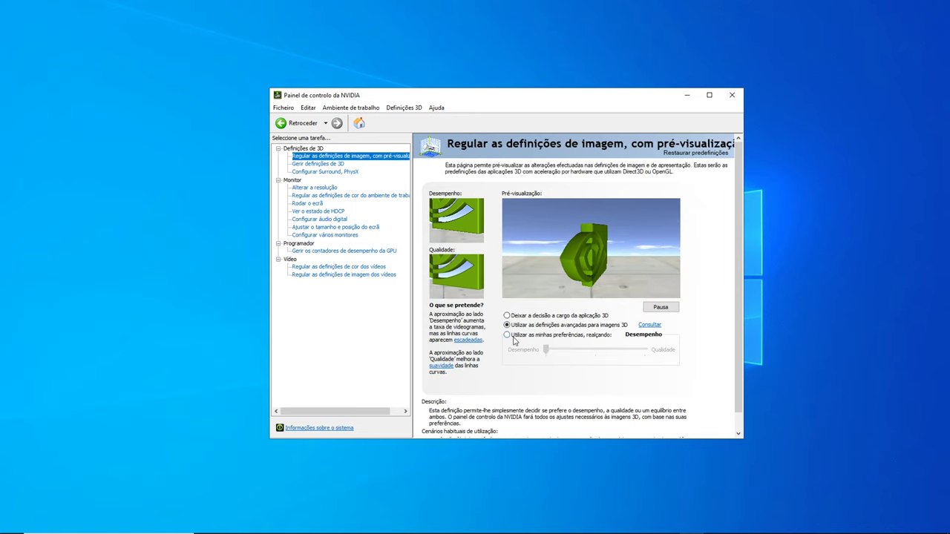
{"action": "left_click", "coordinate": [507, 336]}
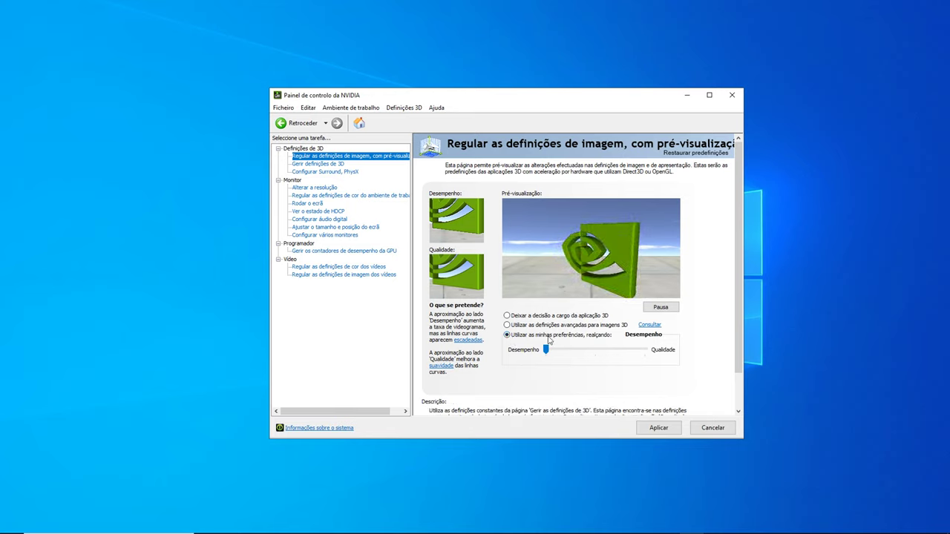
{"action": "left_click_drag", "start_coordinate": [543, 355], "coordinate": [545, 357]}
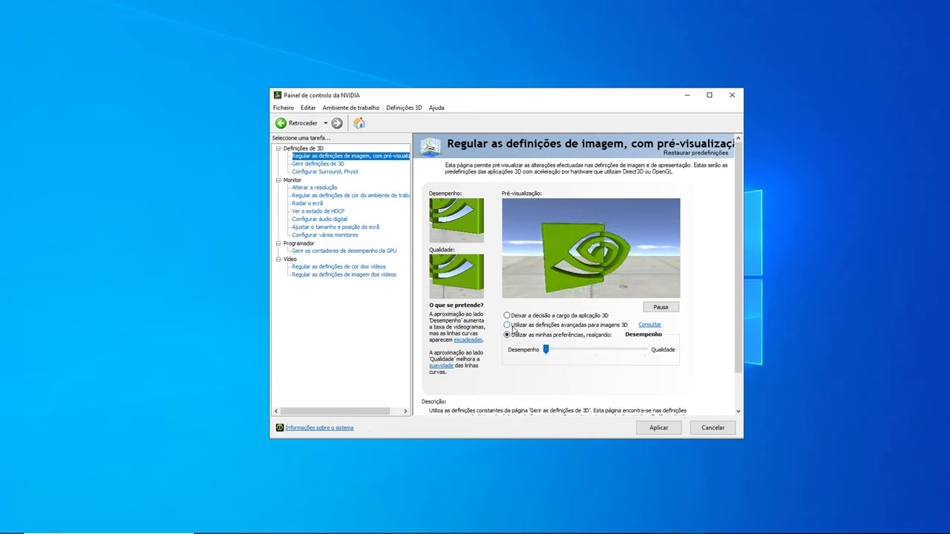
Step: Apply the image setting Utilizar as definições avançadas para imagens 3D, keep the changes, and close the control panel
{"action": "left_click", "coordinate": [507, 326]}
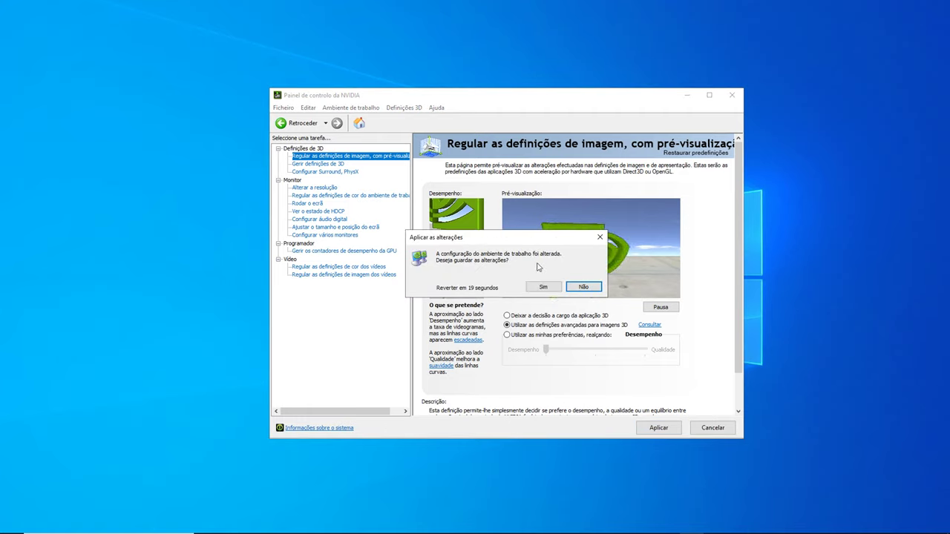
{"action": "left_click", "coordinate": [542, 286]}
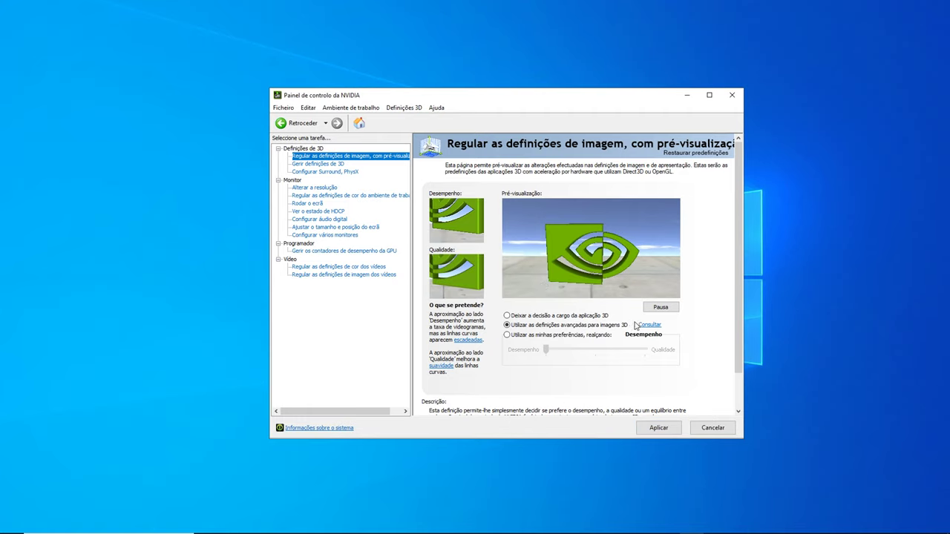
{"action": "mouse_move", "coordinate": [636, 326]}
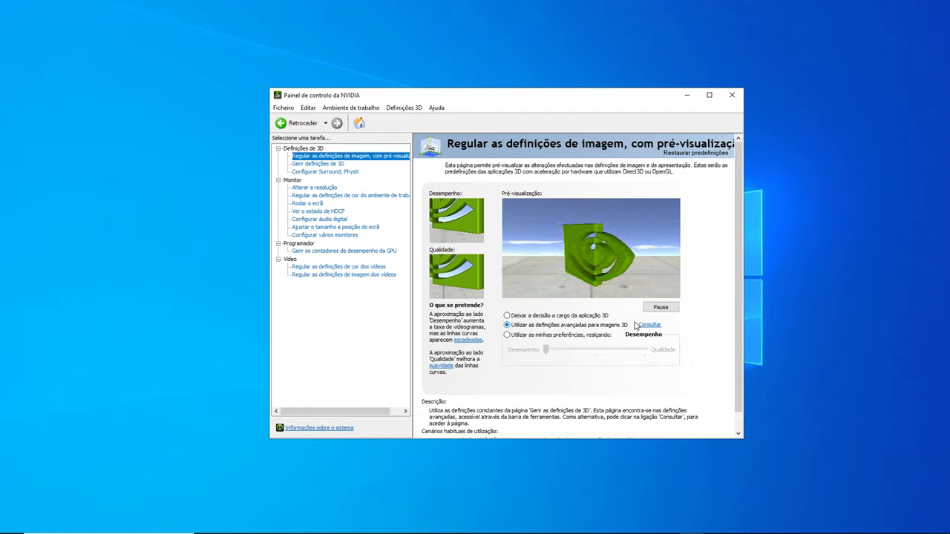
{"action": "left_click", "coordinate": [733, 95]}
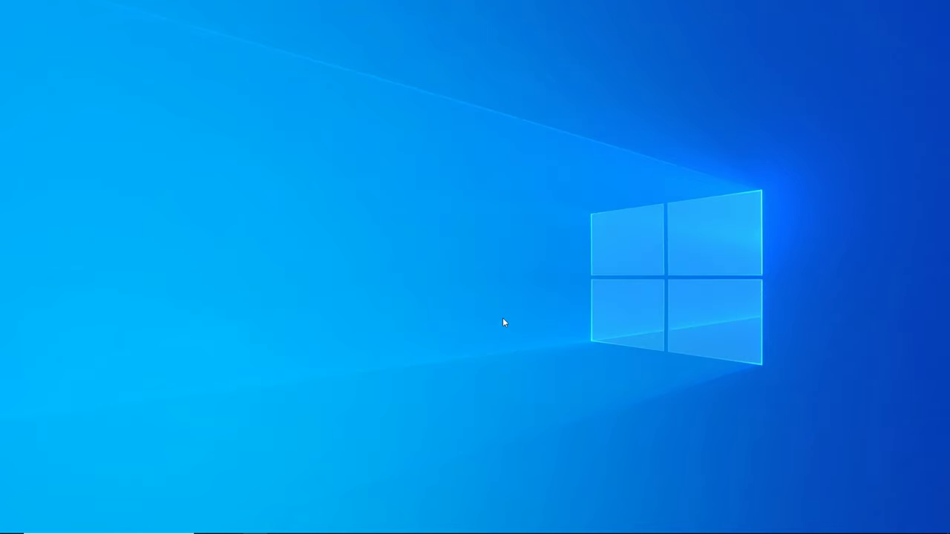